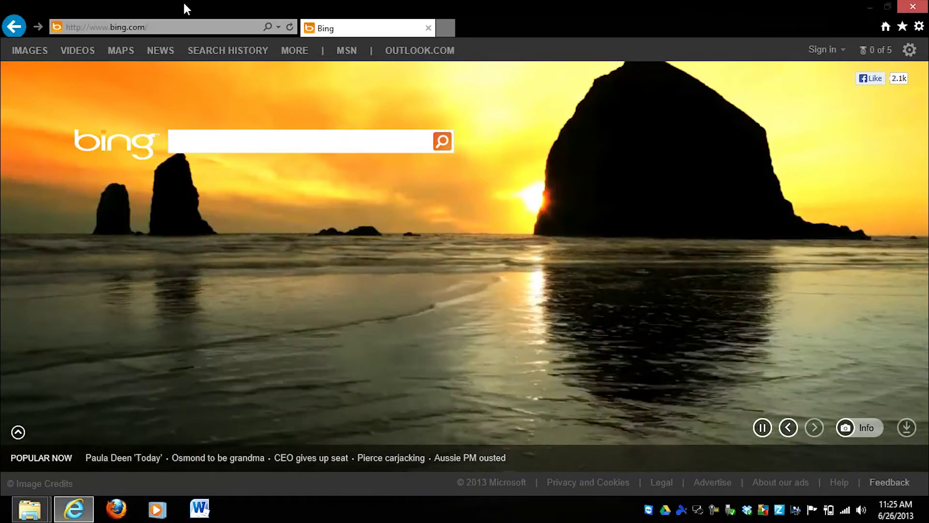
- Go to preview.windows.com and scroll down to the 'Be one of the first to try it' section
click(177, 25)
text(previe)
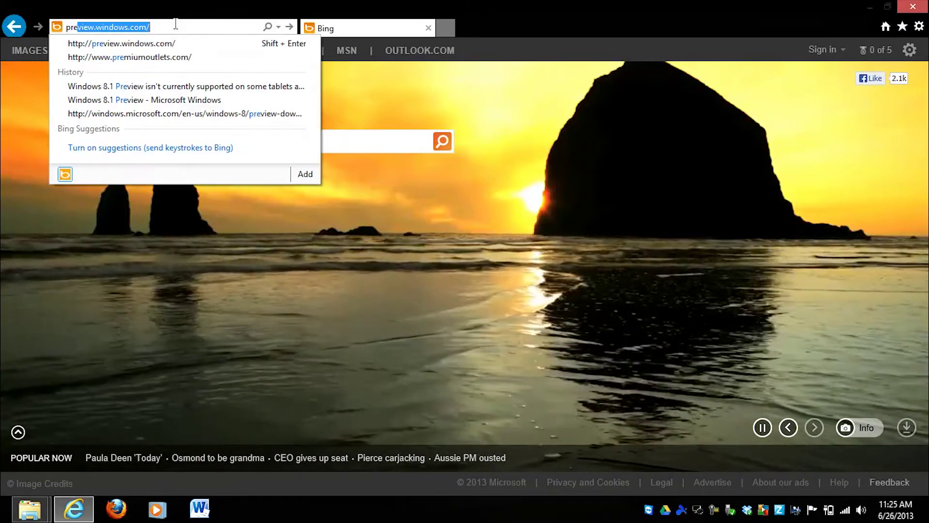
key(Return)
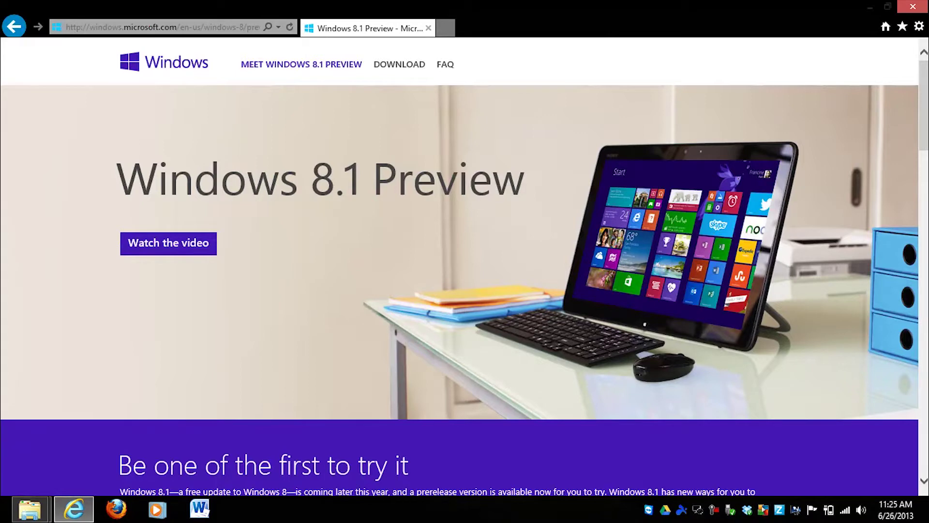
scroll(144, 312, down, 5)
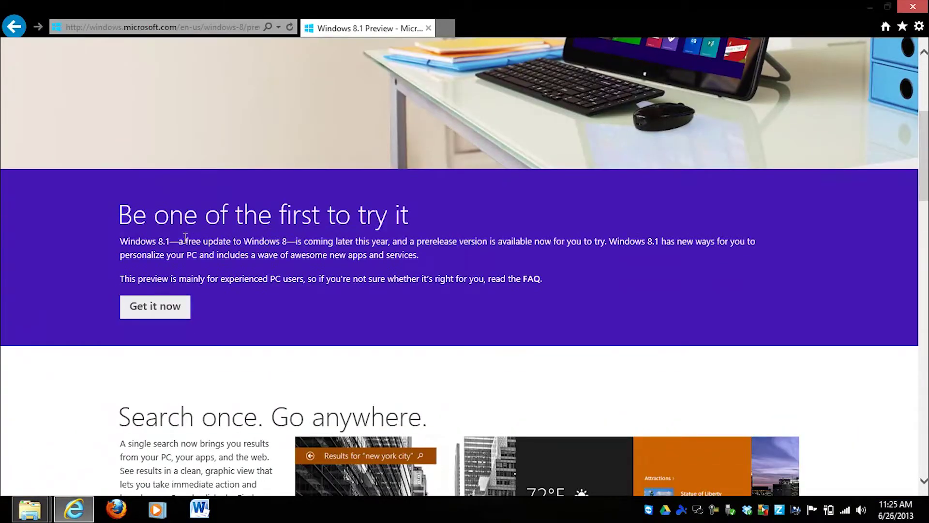
- Open the Windows 8.1 Preview download page and follow its USB recovery drive guide link
click(144, 312)
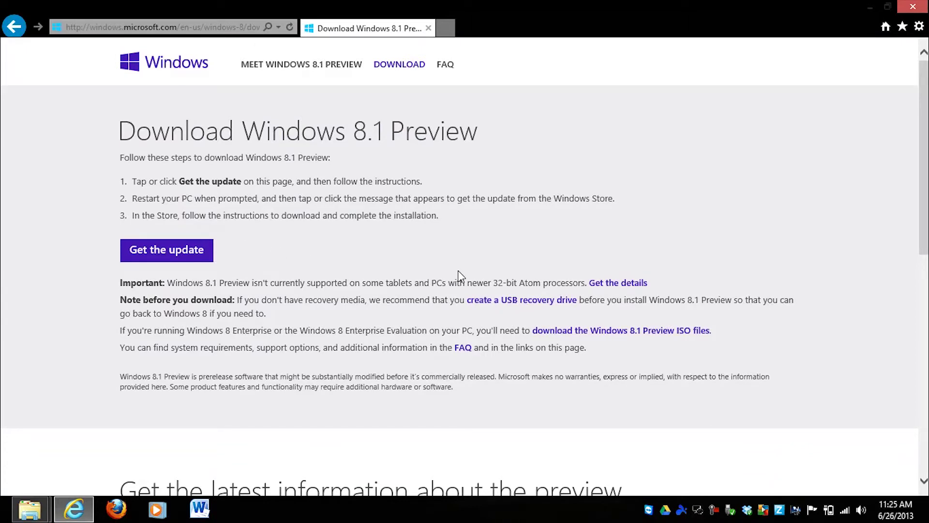
click(565, 304)
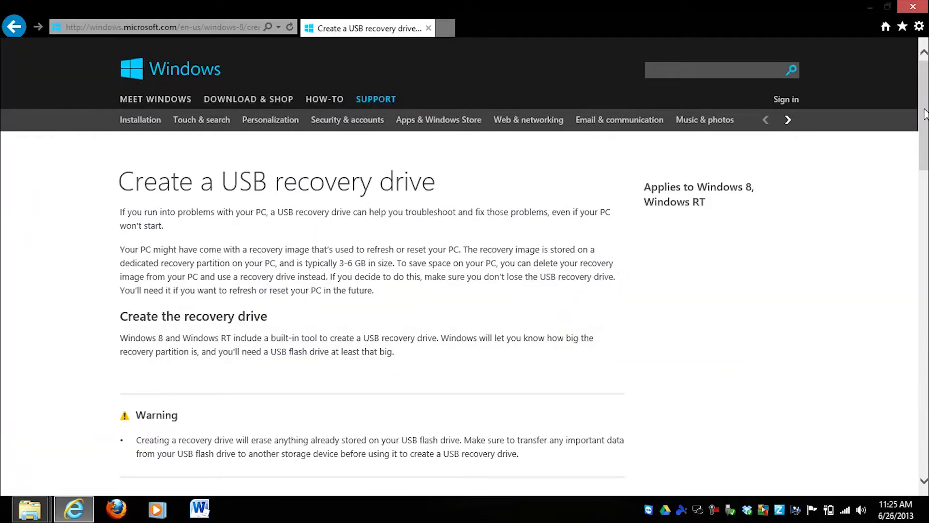
- Scroll the support page down to the 'To create a USB recovery drive' steps
drag(924, 113, 926, 118)
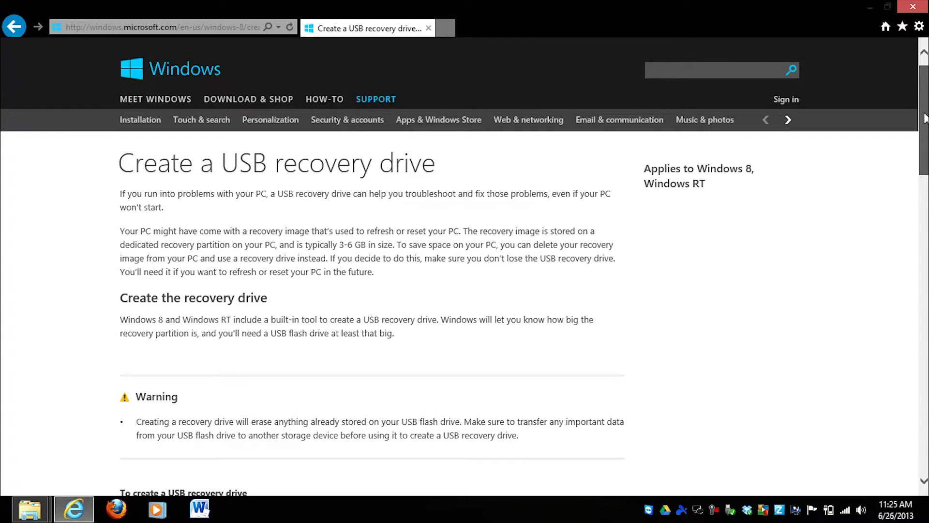
drag(925, 119, 922, 201)
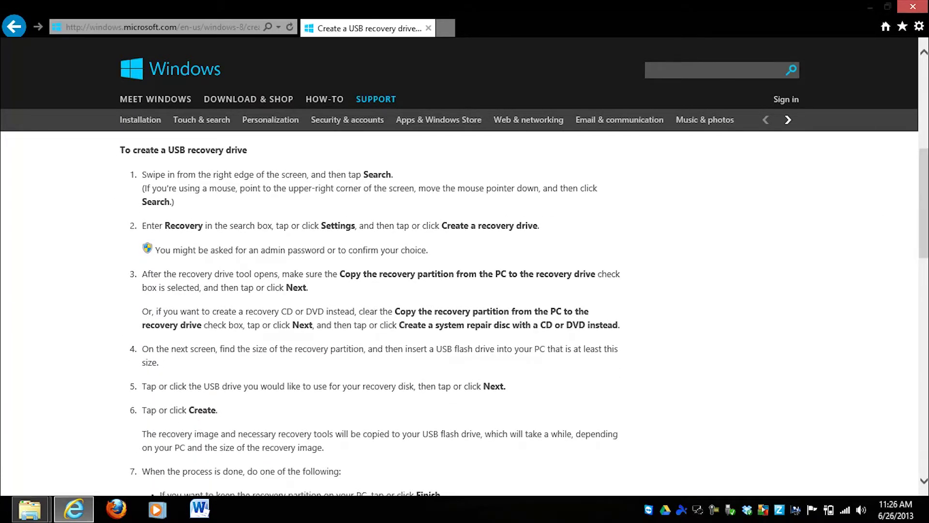
- Search Settings for 'recovery' to list the 'Create a recovery drive' option
mouse_move(925, 10)
mouse_move(907, 116)
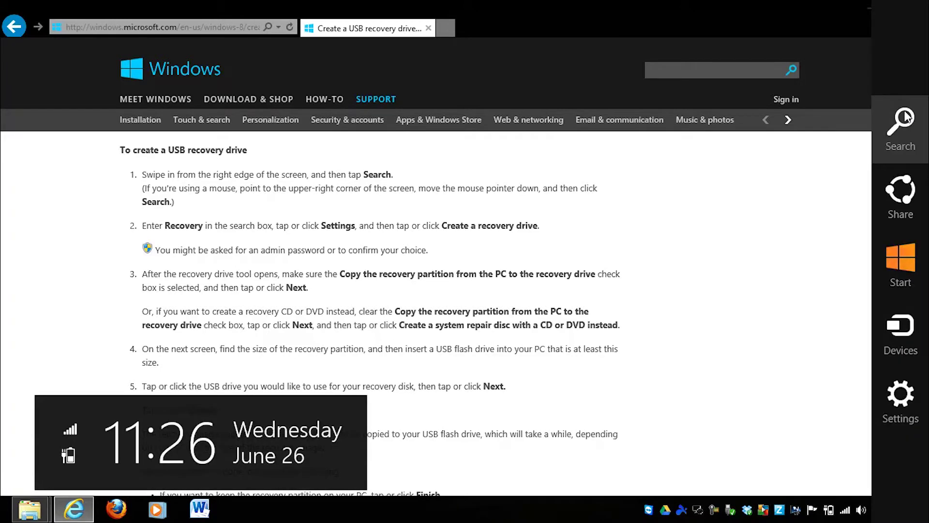
click(906, 116)
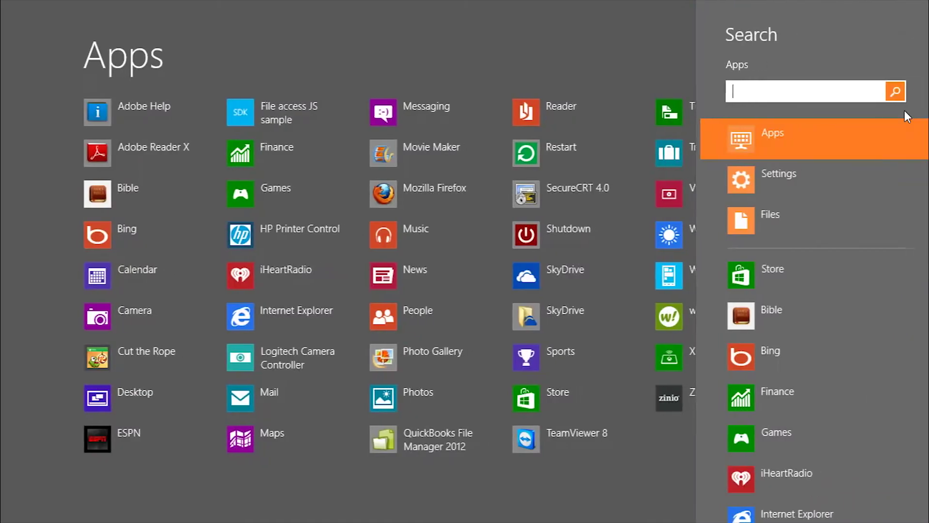
text(recovery)
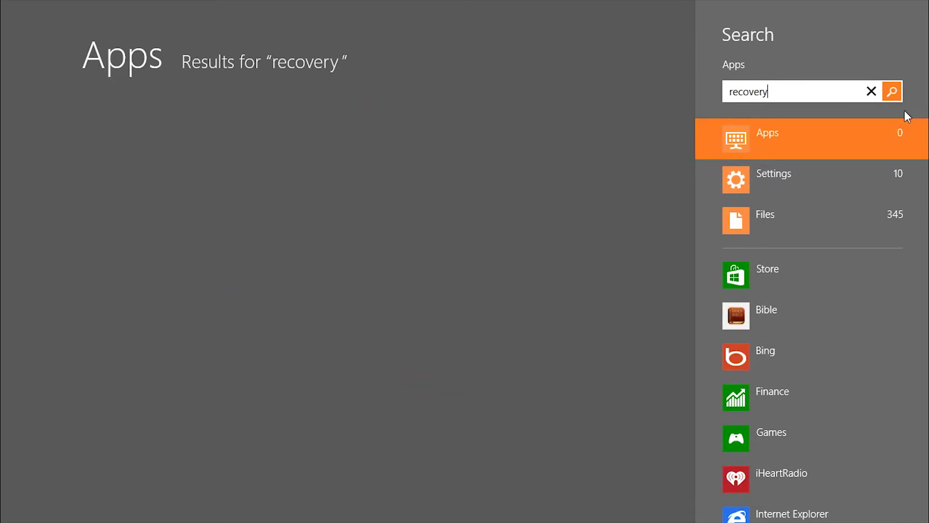
click(777, 172)
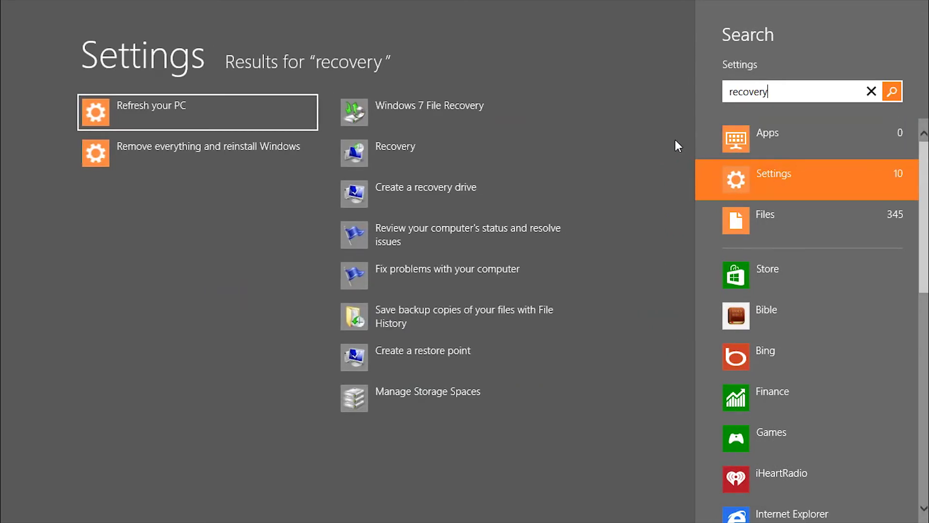
- Launch the Create a recovery drive wizard and check the USB stick in Computer
click(464, 189)
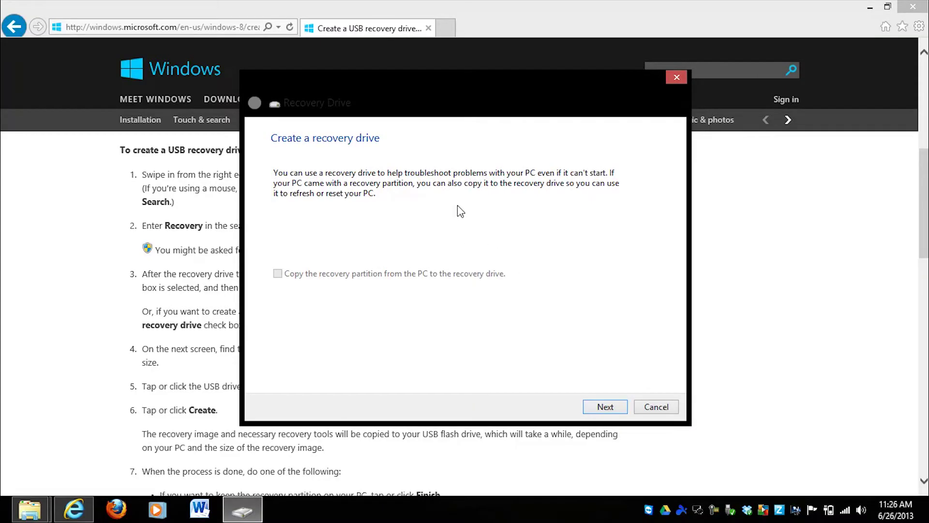
click(605, 406)
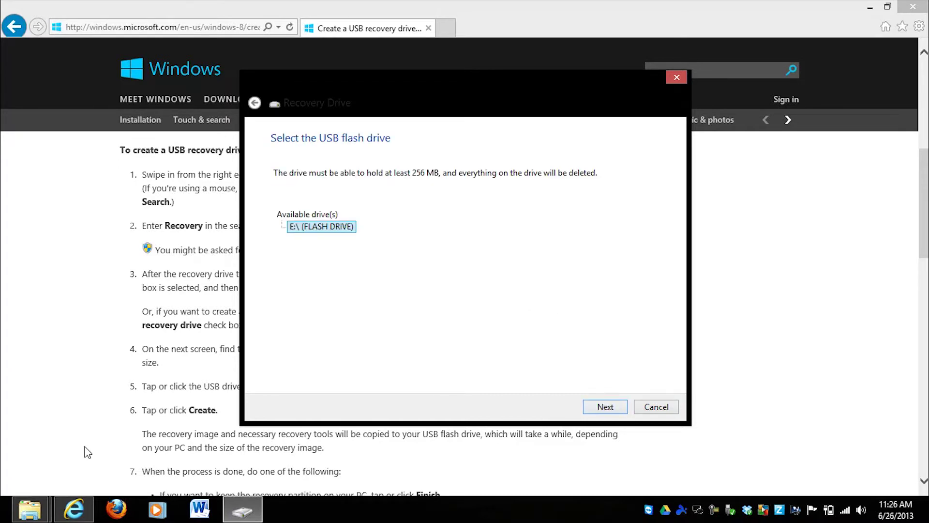
mouse_move(47, 508)
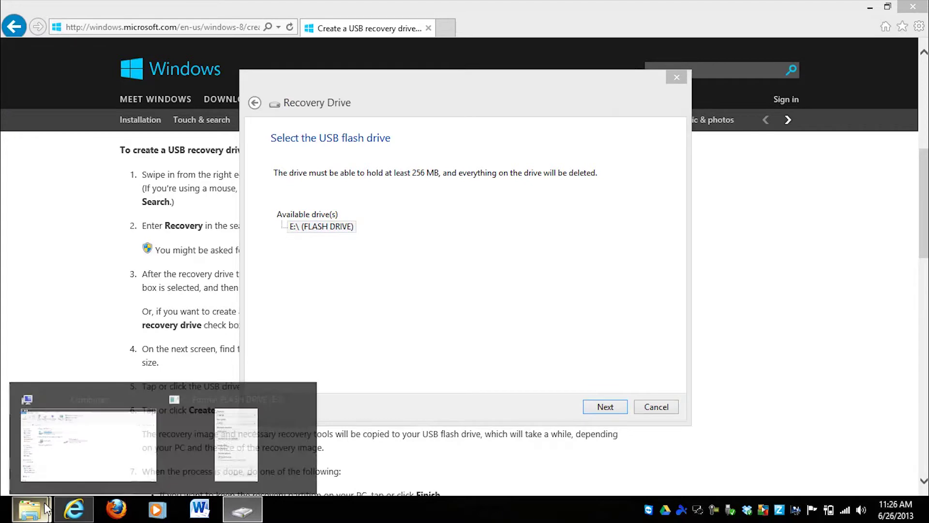
click(72, 430)
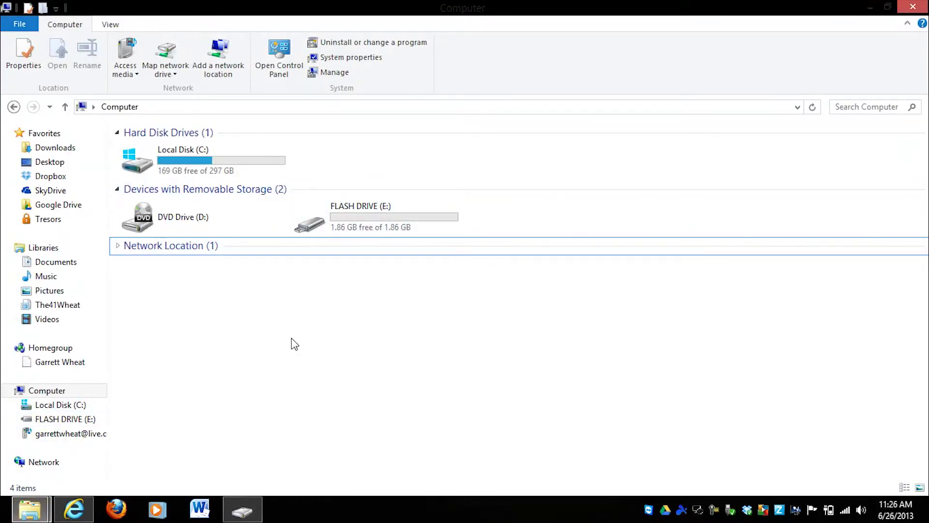
click(76, 510)
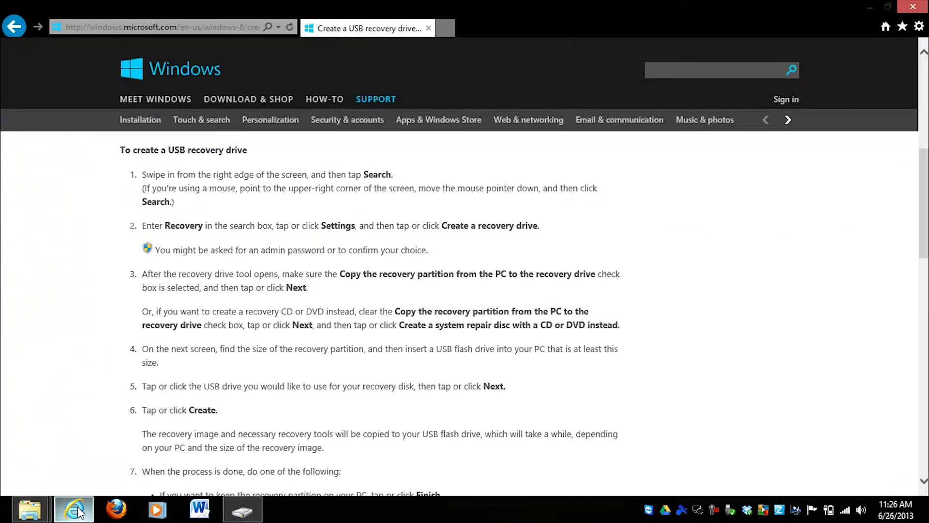
click(242, 509)
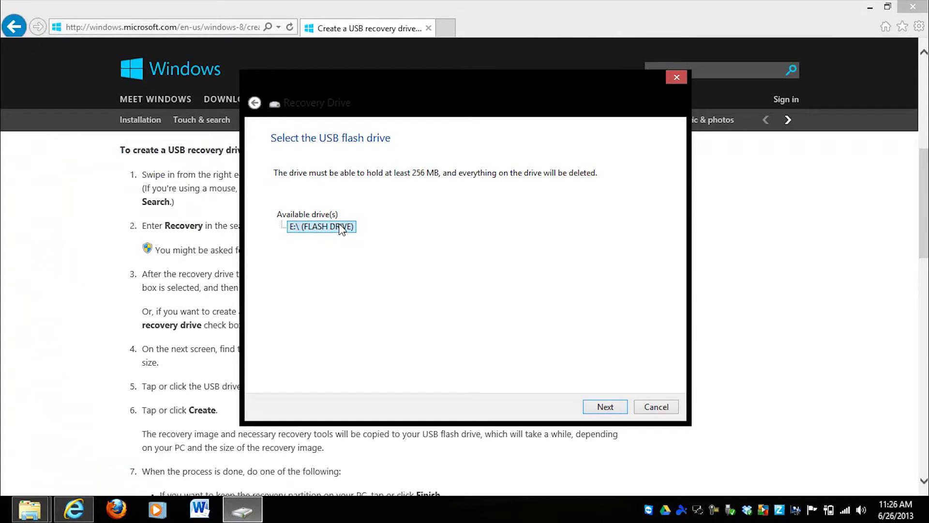
- Write the recovery drive to flash drive E: and finish the wizard
click(592, 410)
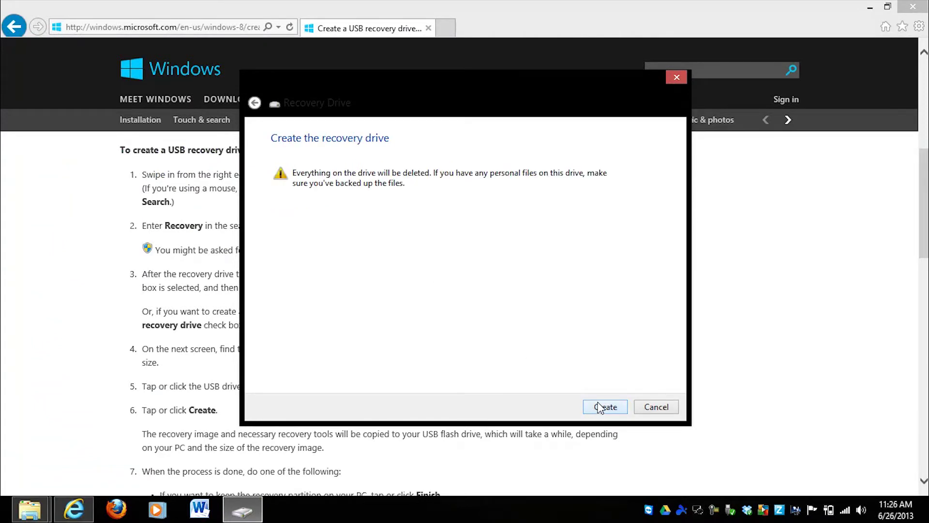
click(600, 408)
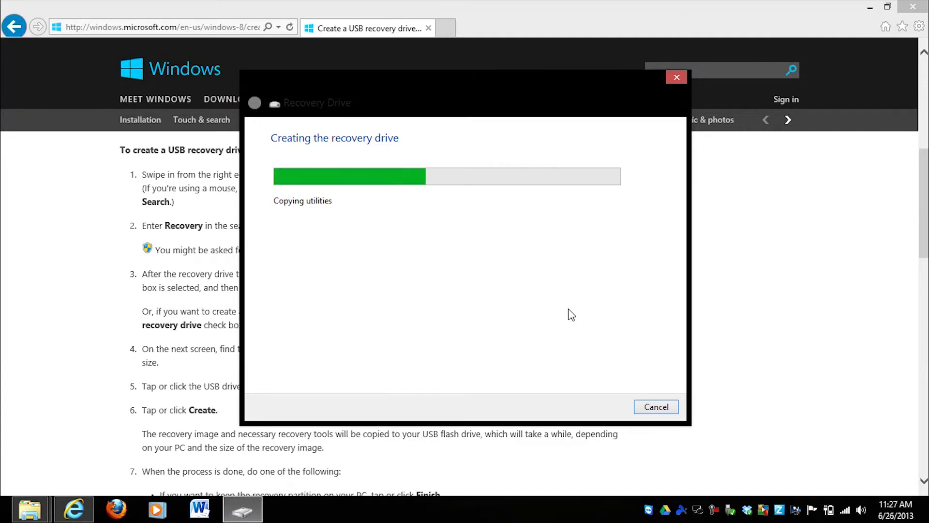
click(657, 407)
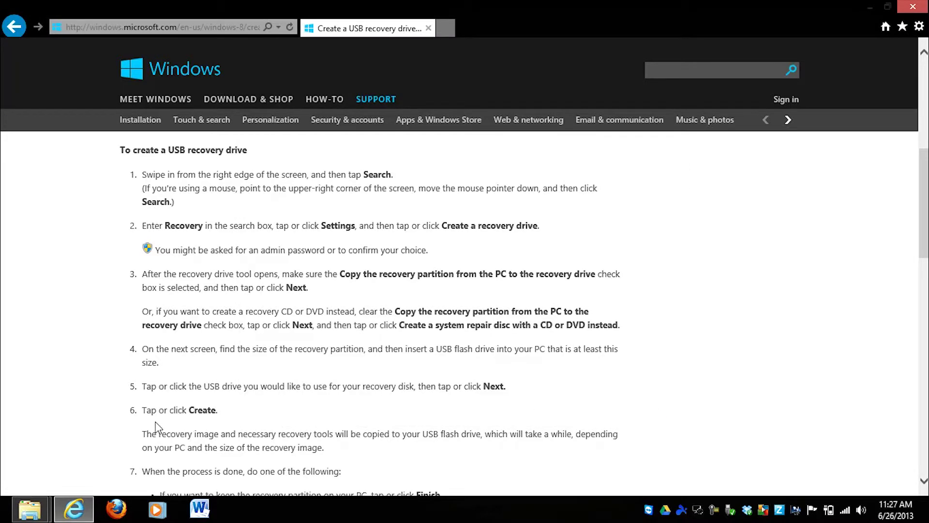
mouse_move(33, 508)
click(100, 441)
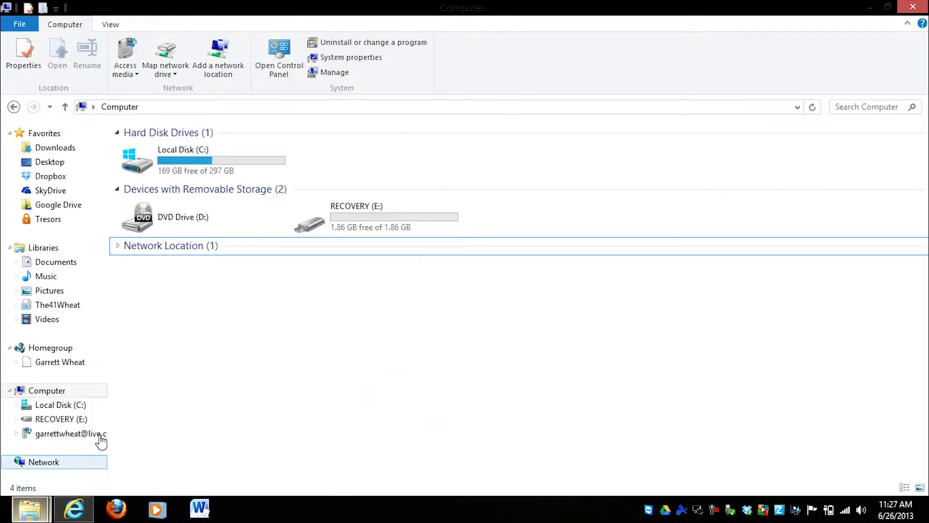
- Check that RECOVERY (E:) holds boot, efi and sources folders, then return to Computer
double_click(349, 219)
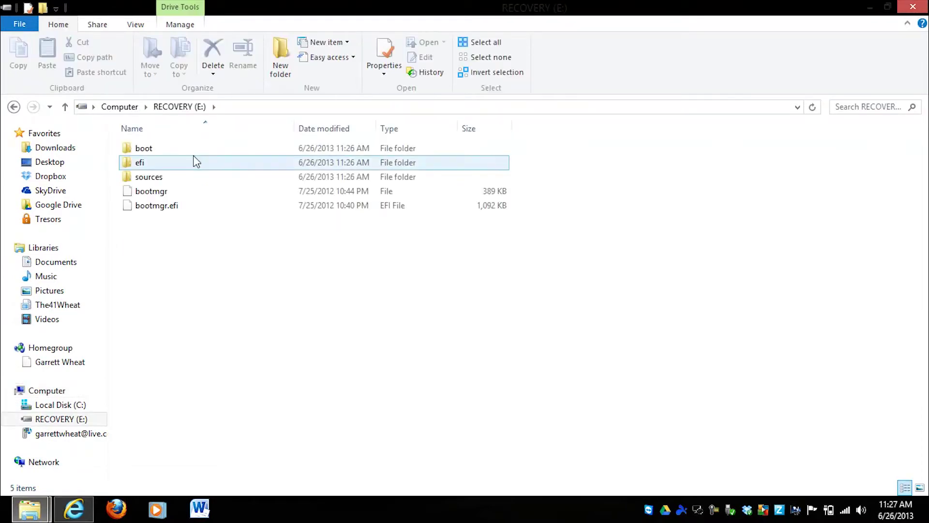
click(13, 107)
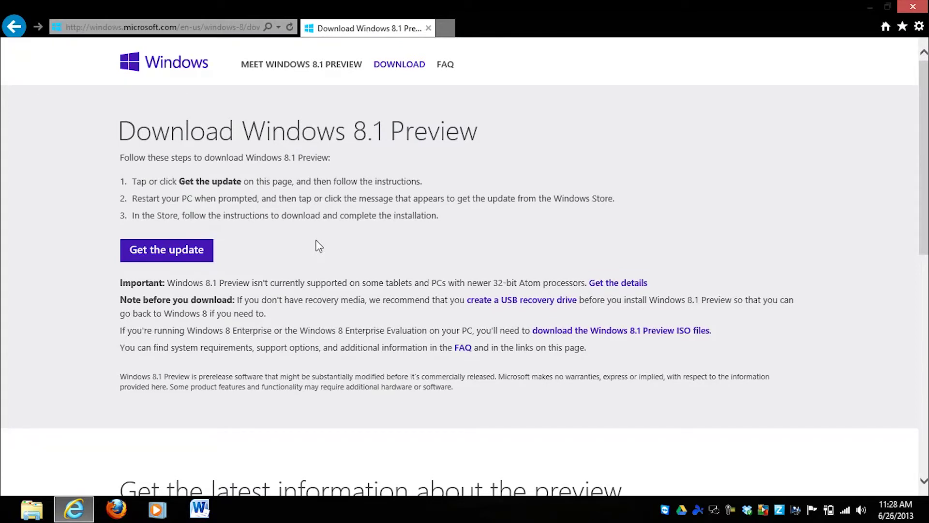
- Download and open the Windows8-RT-KB2849636-x86.msu update
click(172, 250)
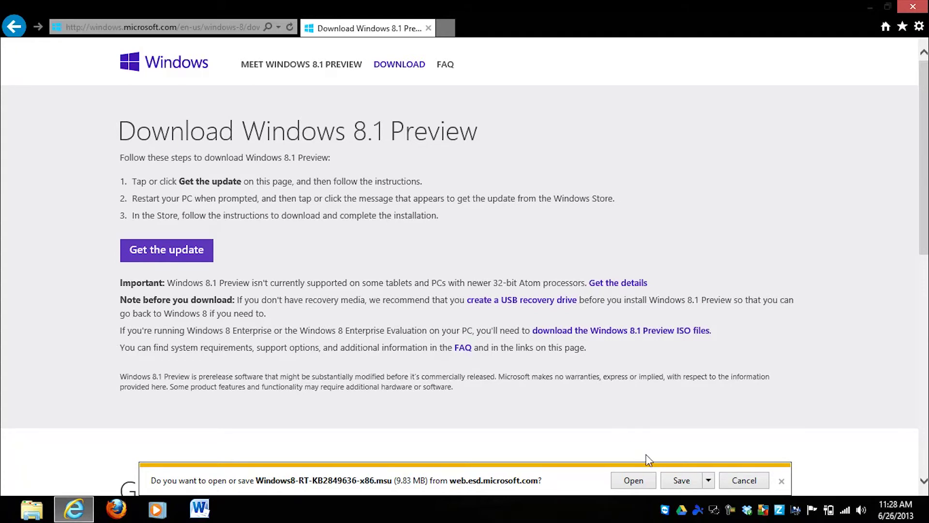
click(681, 481)
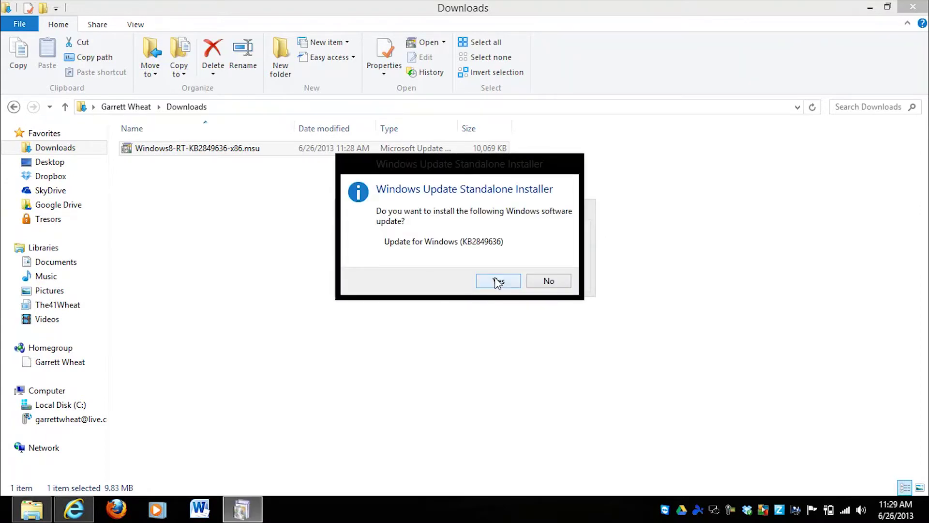
- Confirm installing Update for Windows (KB2849636)
click(497, 277)
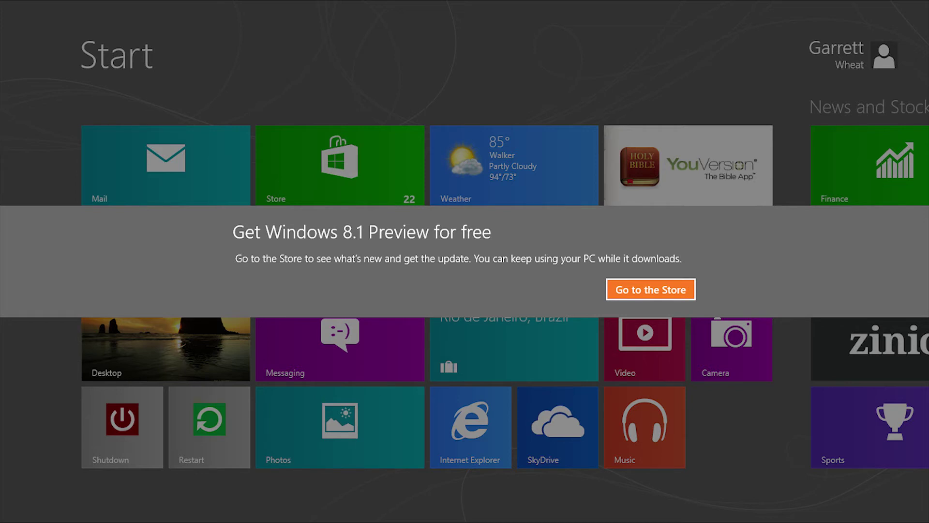
- Accept the 'Get Windows 8.1 Preview for free' offer by going to the Store
click(384, 311)
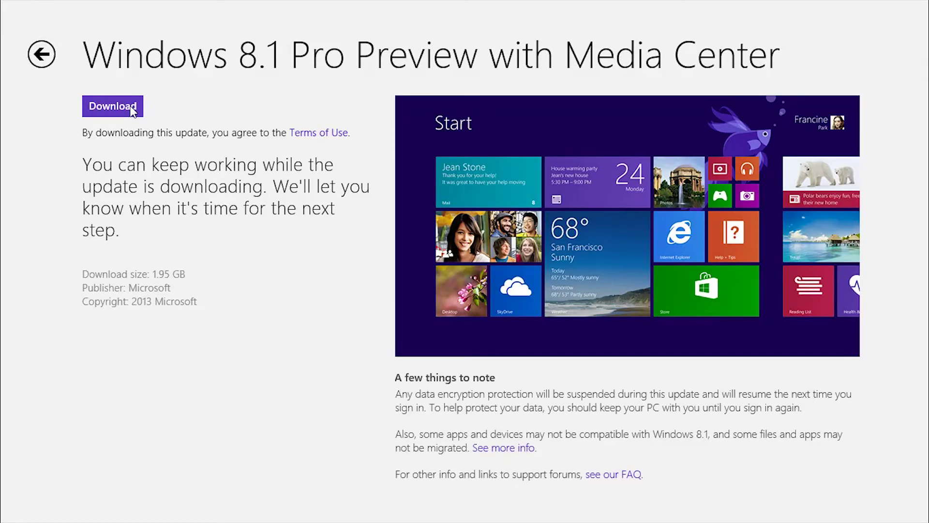
- Download Windows 8.1 Pro Preview with Media Center from the Store
click(131, 109)
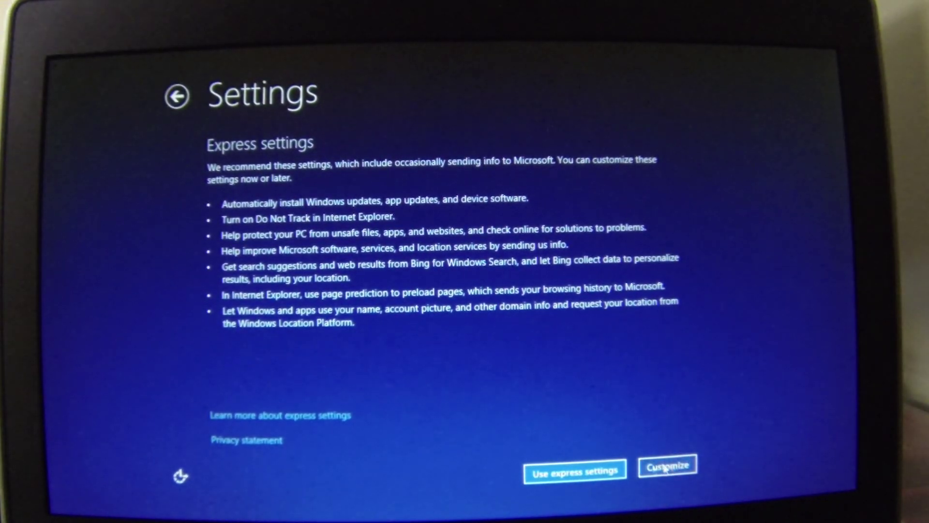
- Customize the settings, keeping Windows Update on automatic important and recommended updates
click(676, 466)
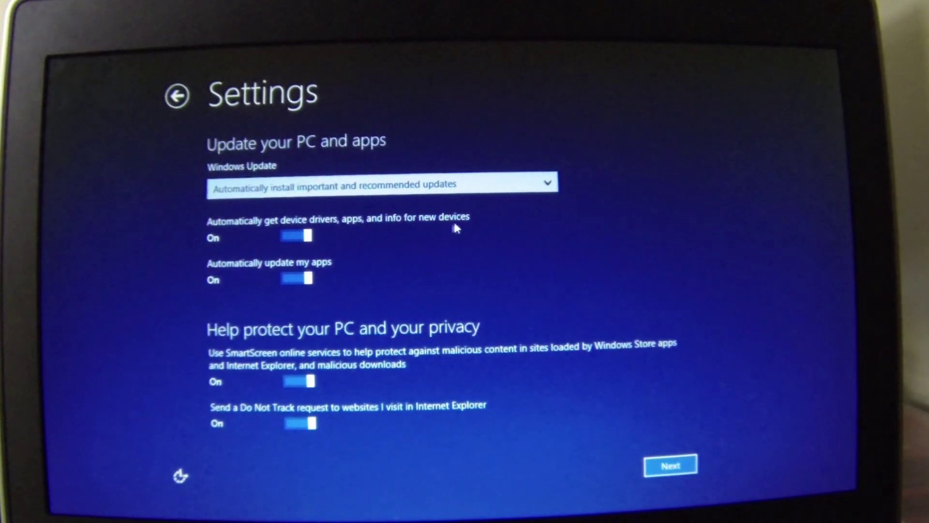
click(491, 189)
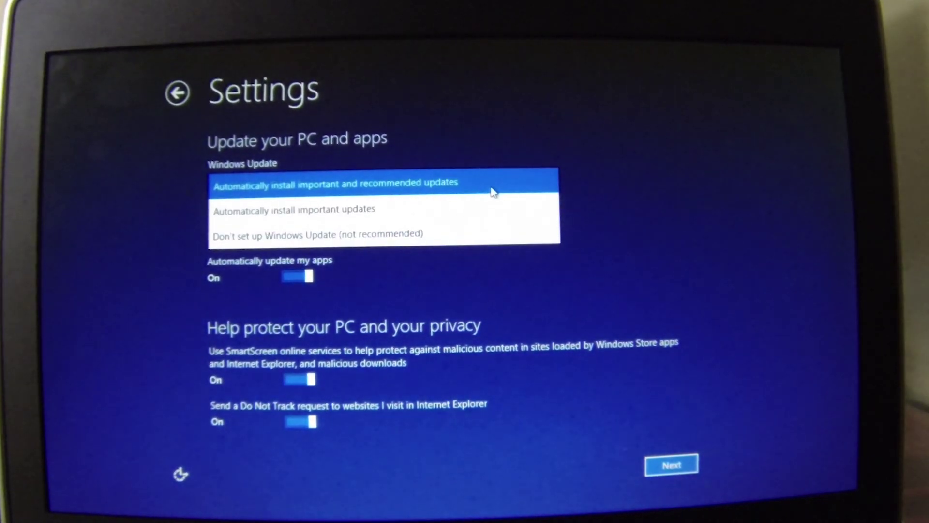
click(492, 191)
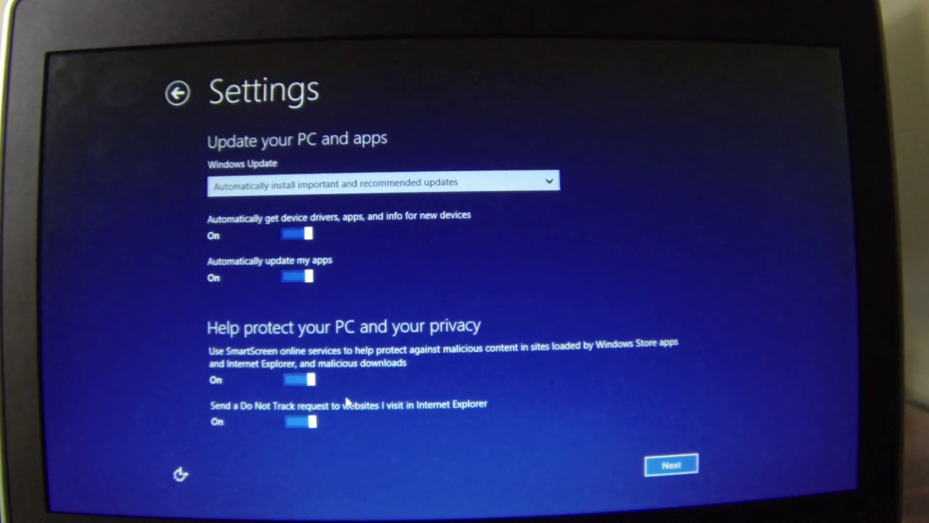
- Accept the default privacy and info-sharing settings pages so setup begins finalizing
click(659, 465)
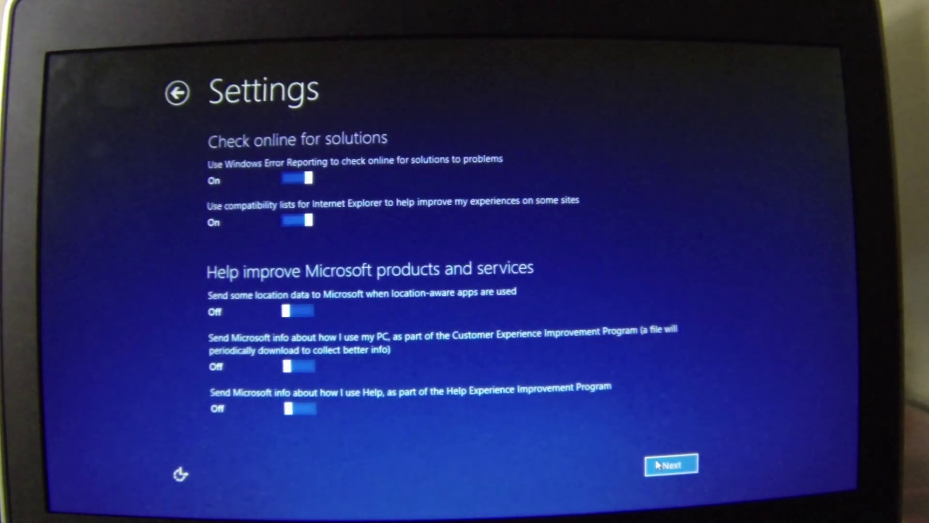
click(658, 465)
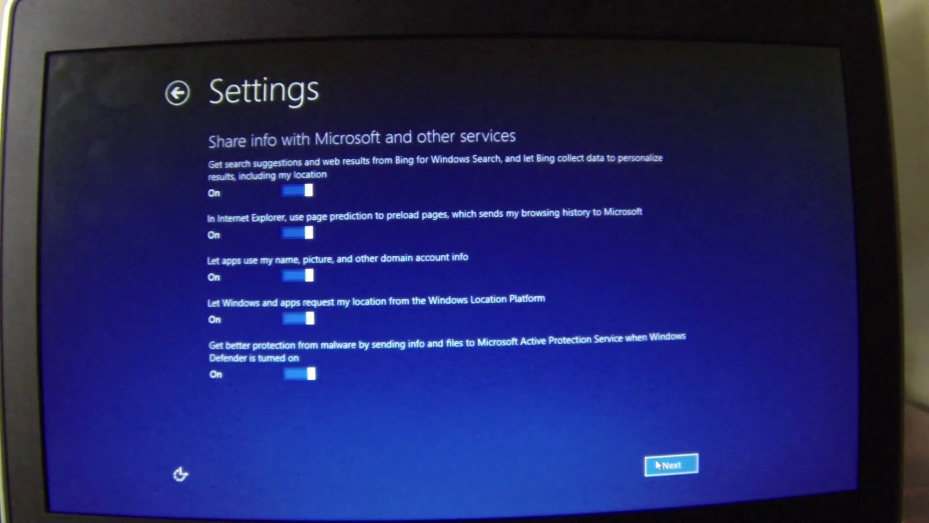
click(658, 464)
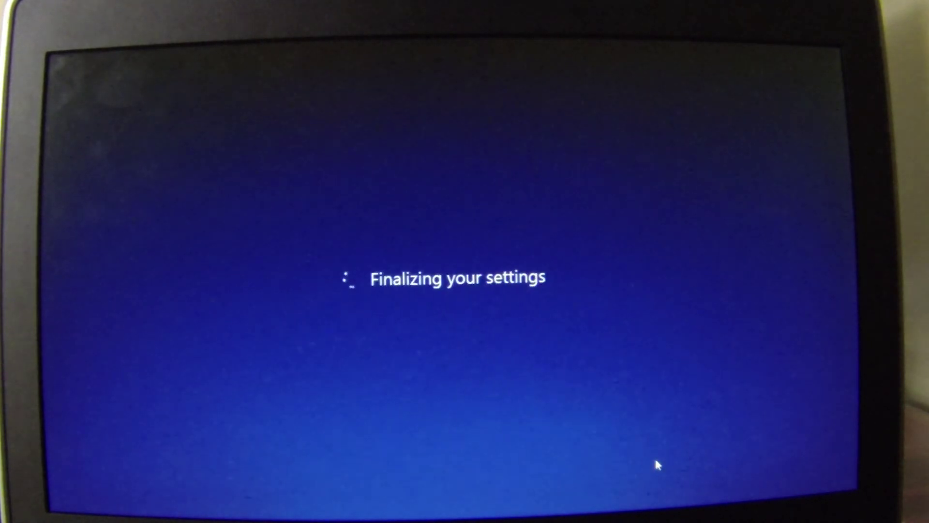